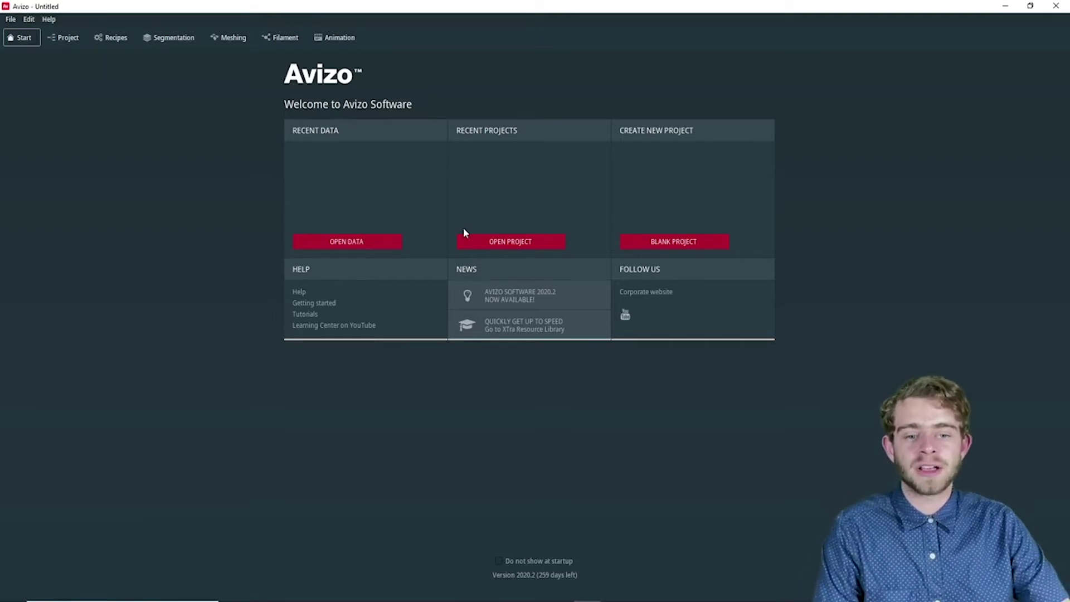
# - Load all teddybear slice images from the teddybear folder as a 55-slice 128x128 volume
pyautogui.click(378, 242)
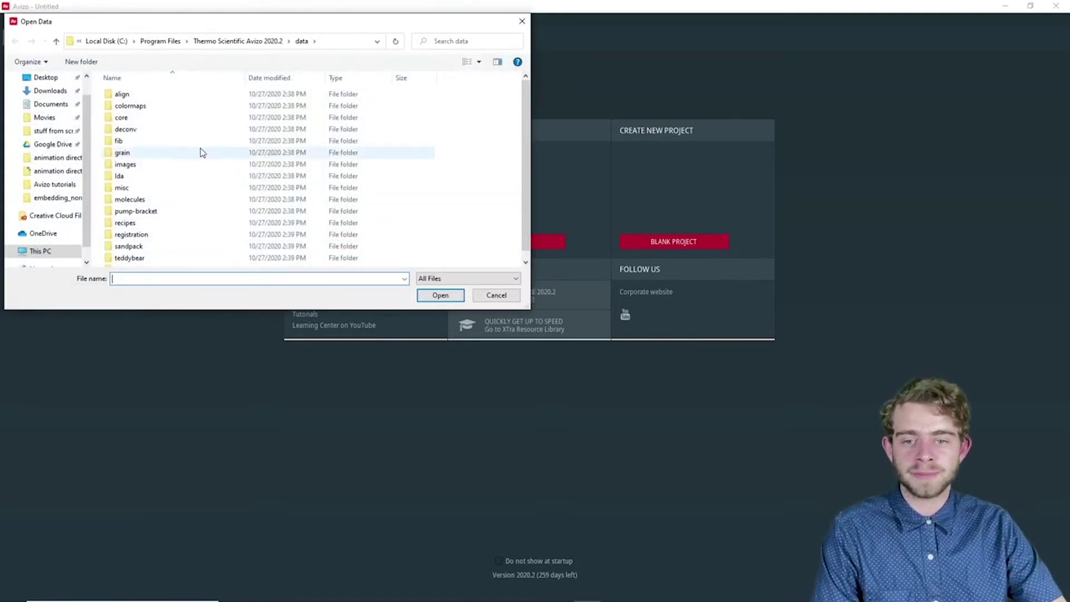
pyautogui.doubleClick(187, 249)
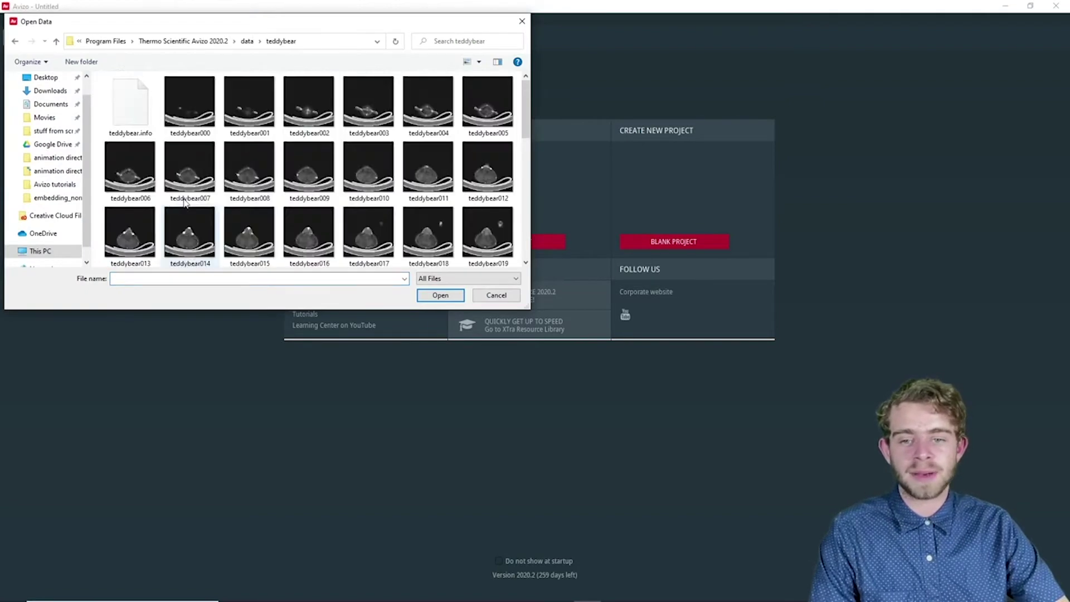
pyautogui.scroll(-10, 362, 217)
pyautogui.keyDown('shift'); pyautogui.click(484, 231); pyautogui.keyUp('shift')
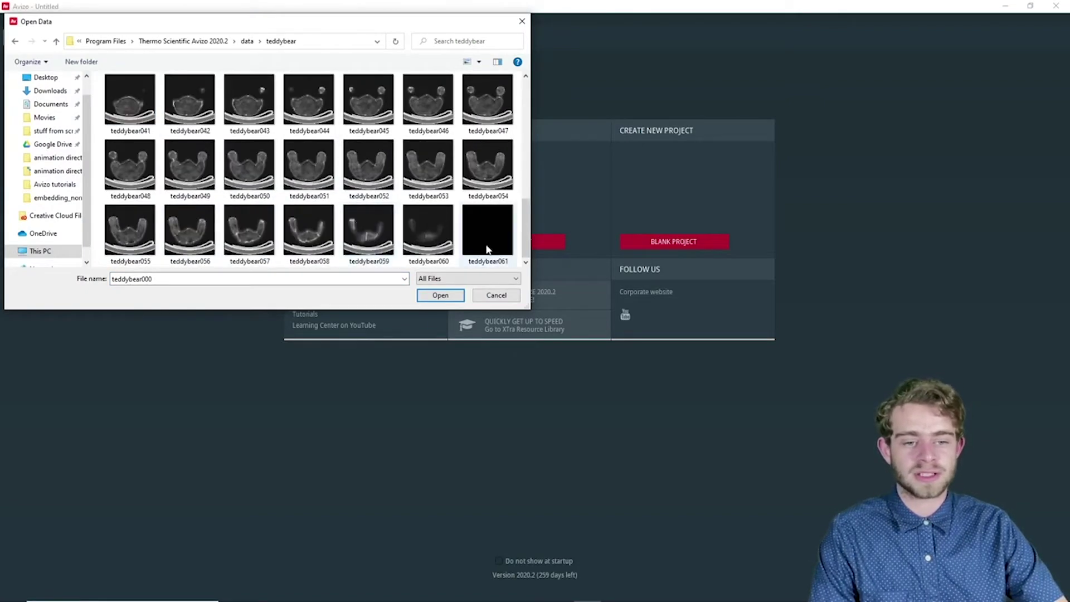
pyautogui.click(440, 295)
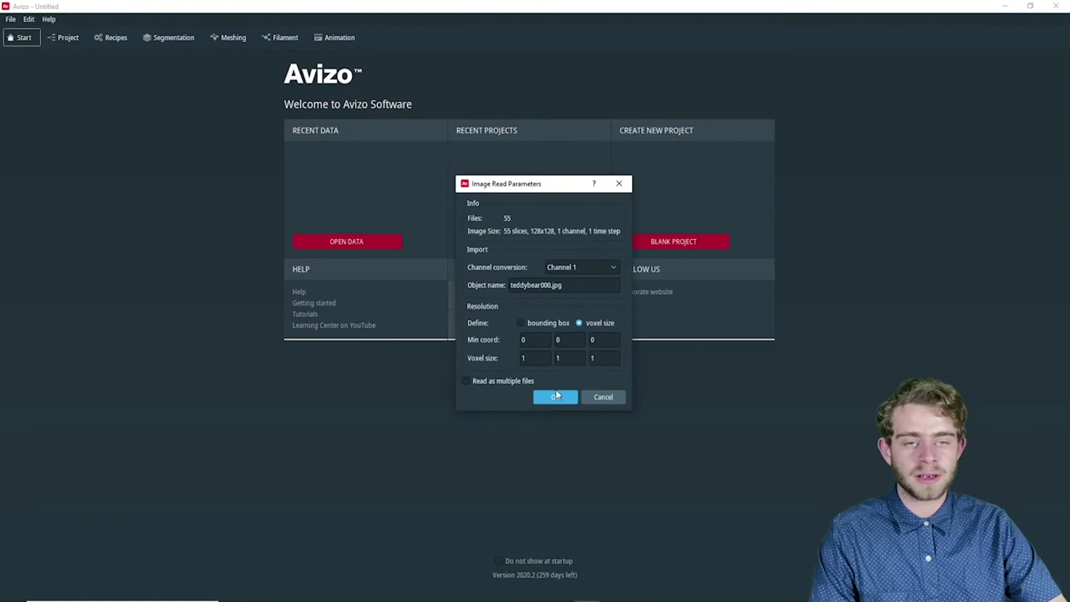
pyautogui.click(551, 397)
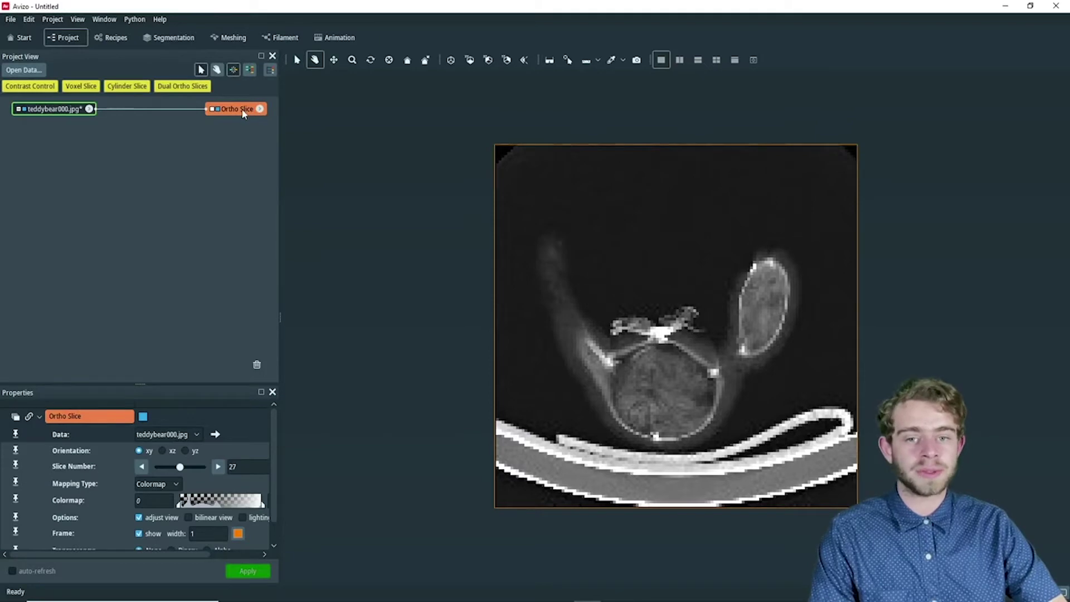
# - Replace the Ortho Slice with a Volume Rendering of teddybear000.jpg, colormap minimum lowered to 59
pyautogui.press('Delete')
pyautogui.click(53, 109)
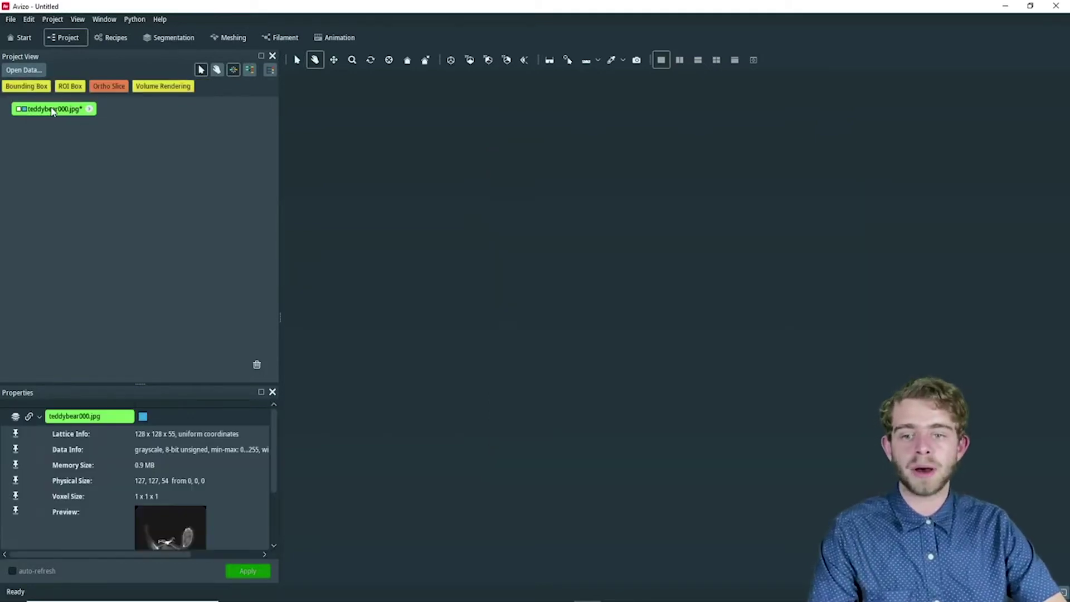
pyautogui.rightClick(52, 111)
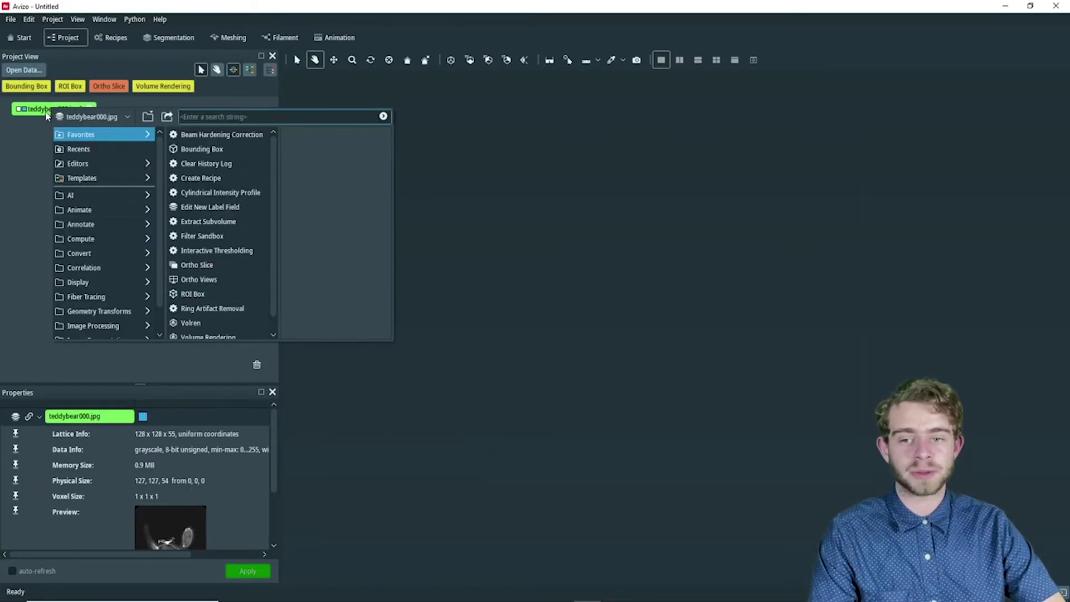
pyautogui.write('voli')
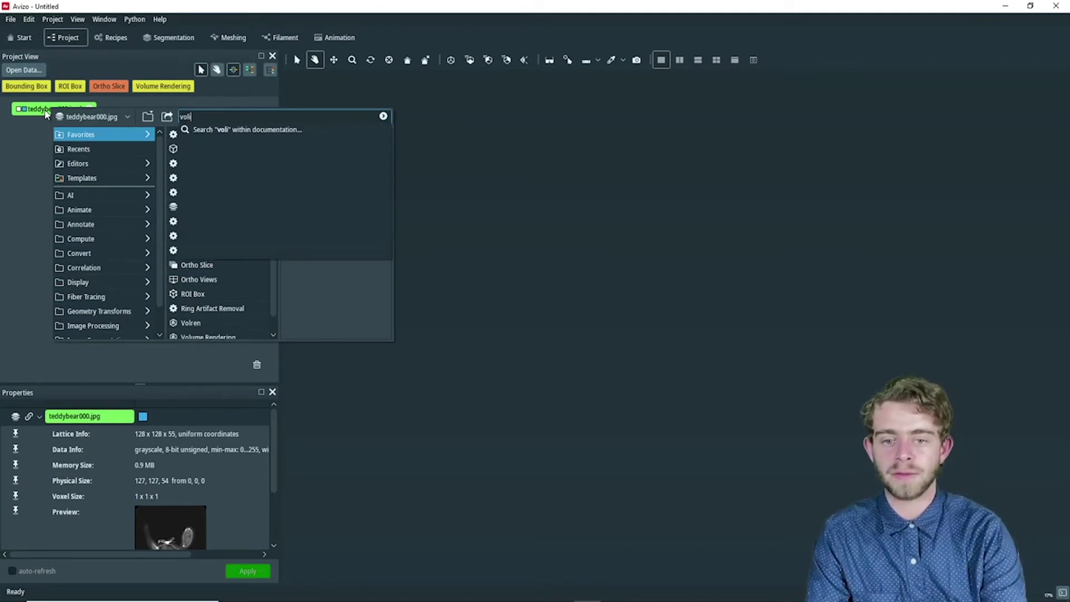
pyautogui.press('BackSpace')
pyautogui.write('ume rend')
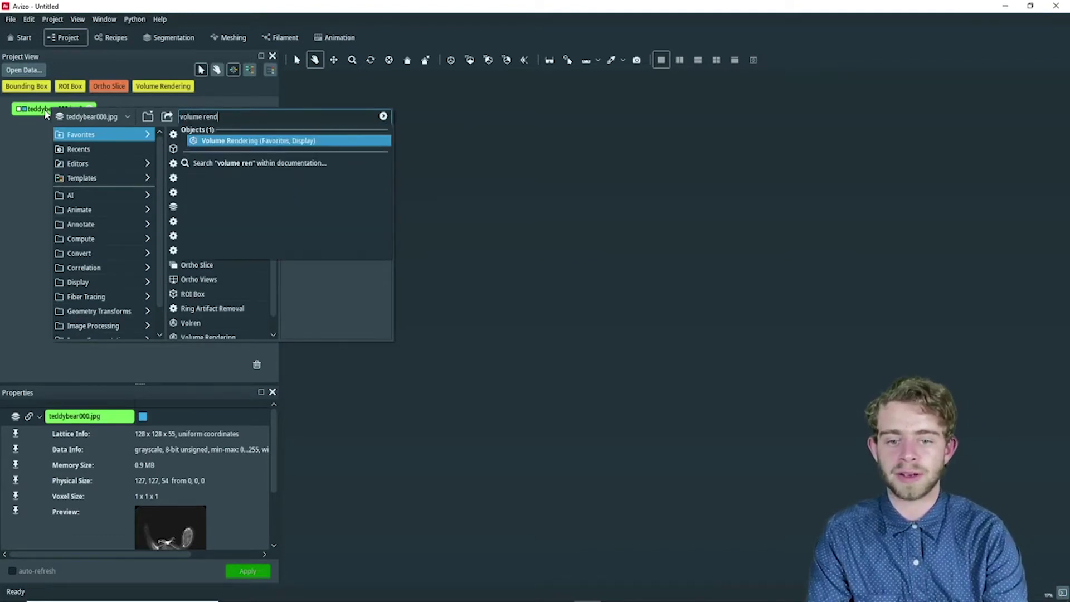
pyautogui.press('Return')
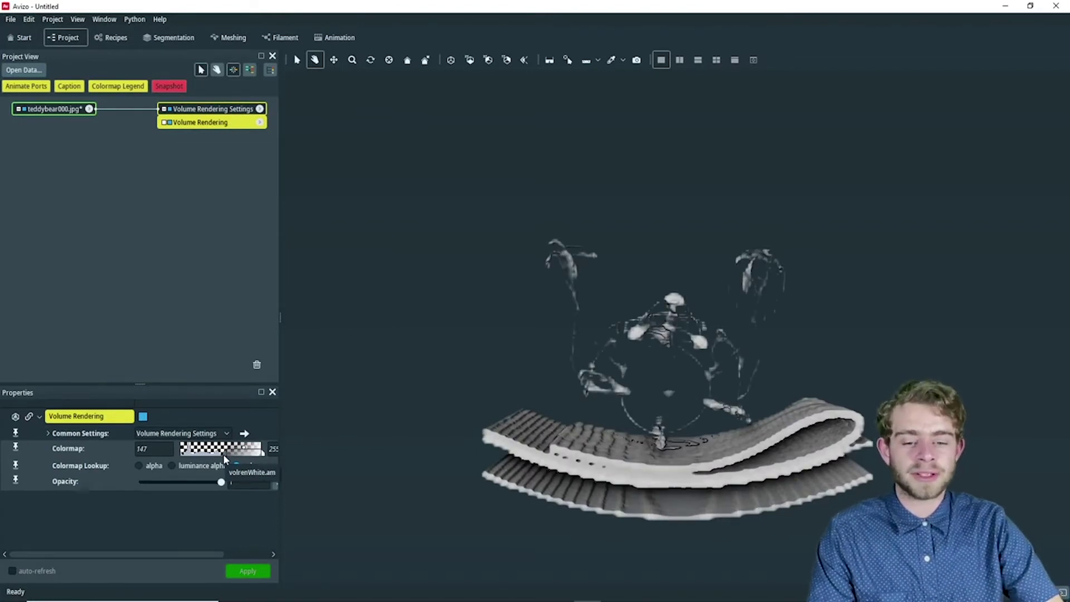
pyautogui.moveTo(223, 453); pyautogui.dragTo(197, 453)
pyautogui.moveTo(350, 240); pyautogui.dragTo(499, 275)
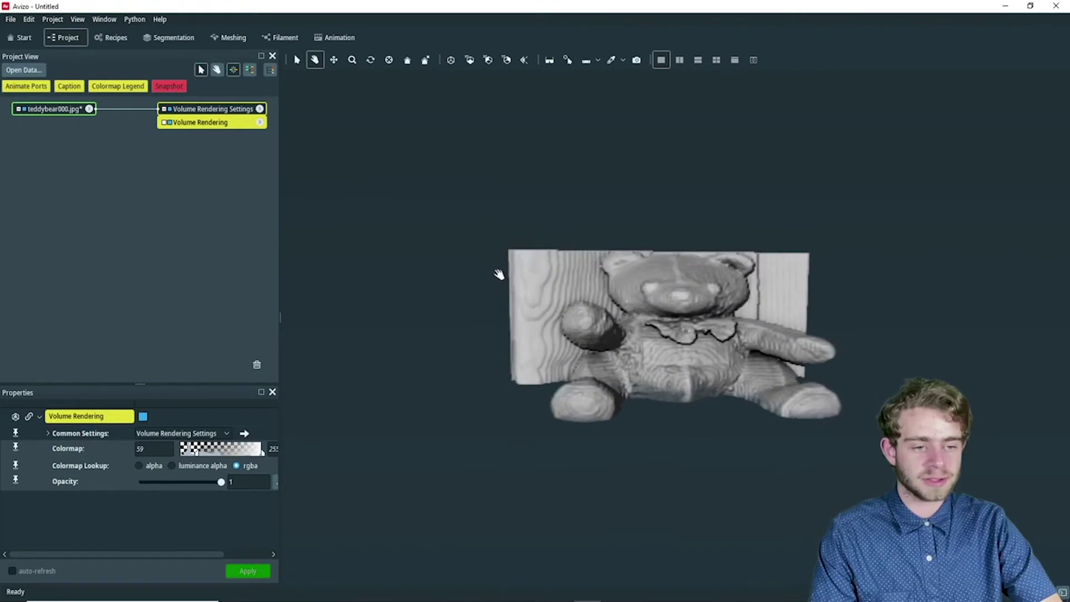
# - Create a Camera Orbit object through Create Object's 'camera' search and place its node in the graph
pyautogui.rightClick(78, 208)
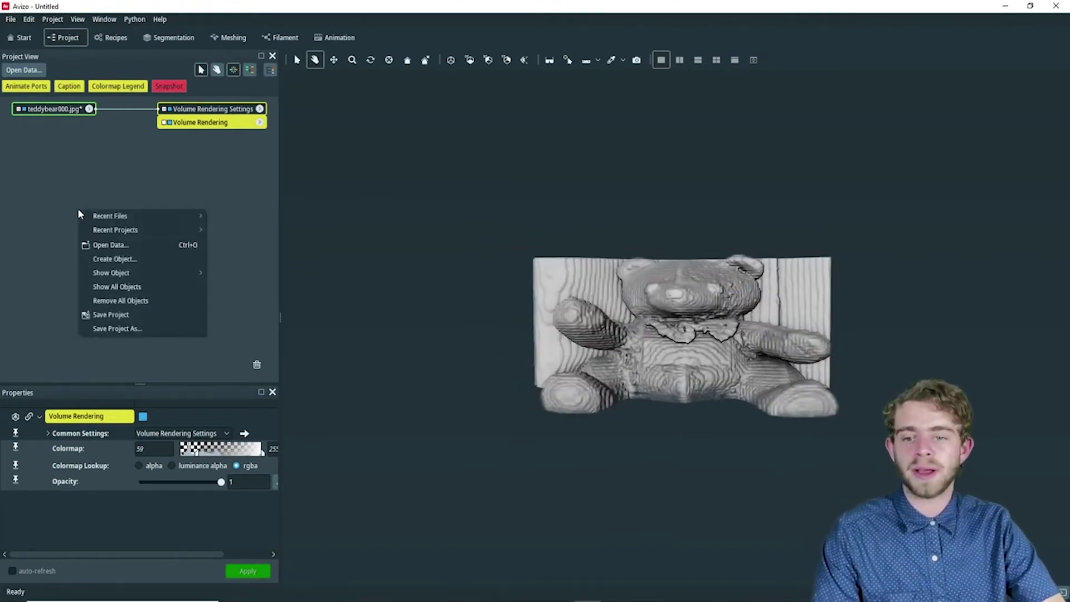
pyautogui.click(113, 260)
pyautogui.write('camera')
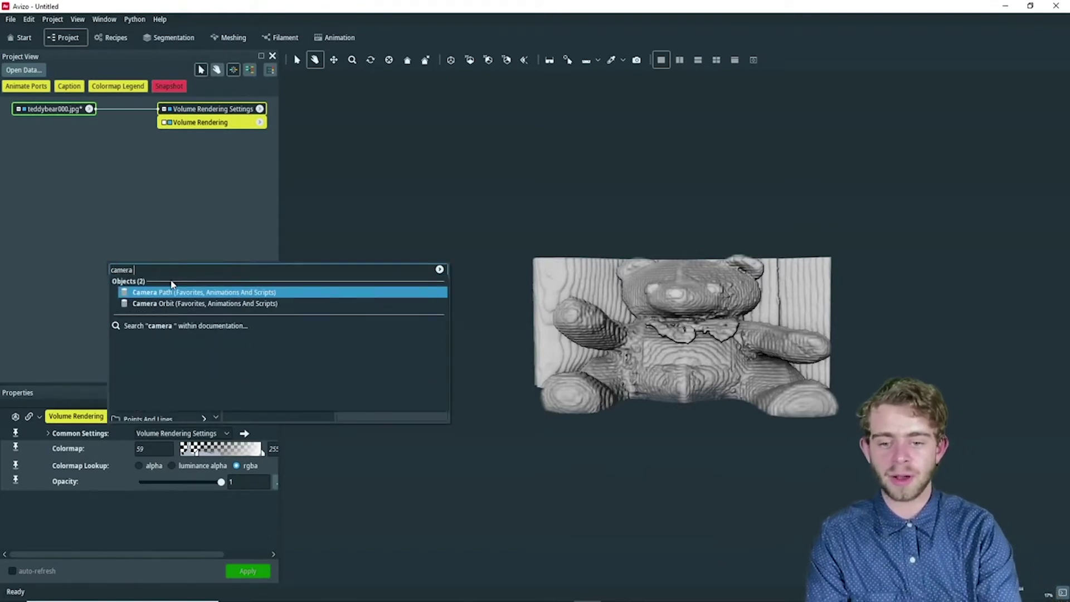
pyautogui.press('Down')
pyautogui.press('Return')
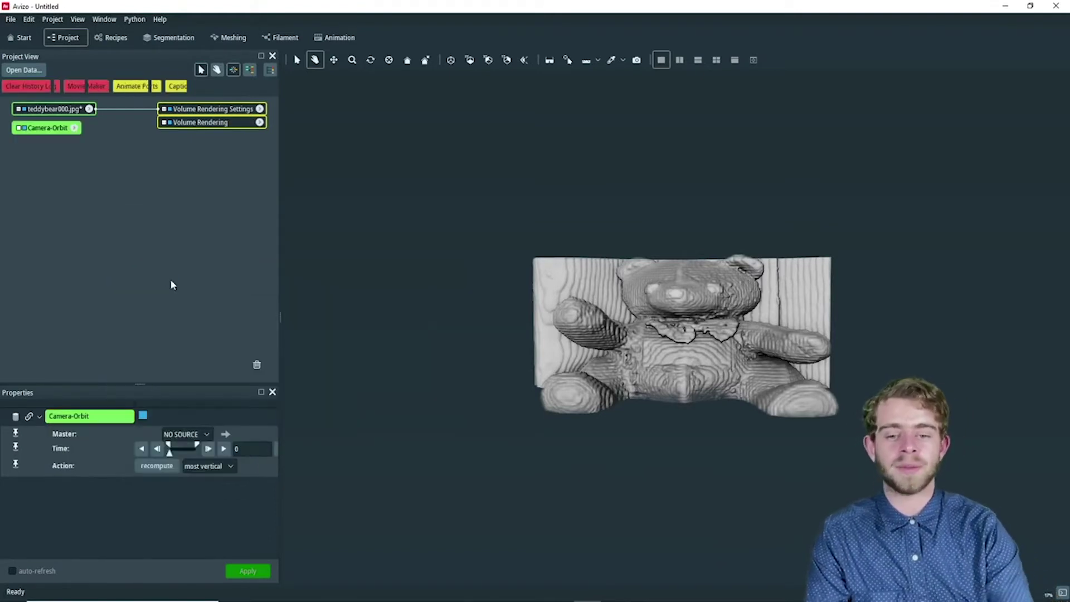
pyautogui.moveTo(56, 127); pyautogui.dragTo(148, 192)
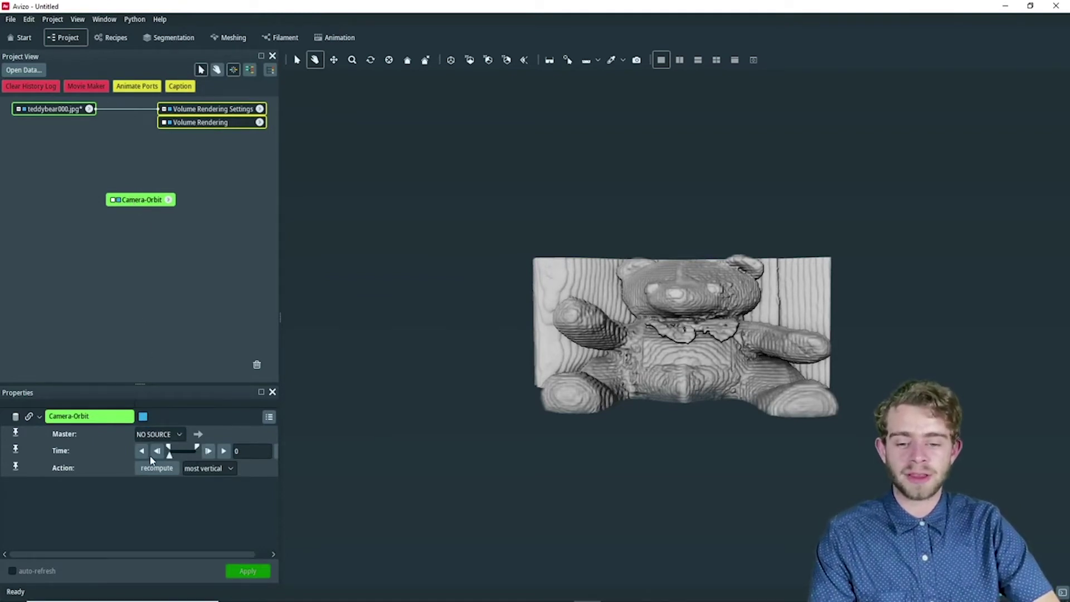
# - Preview the orbit by stepping and playing it forward and backward, then reset its time to 0
pyautogui.click(208, 451)
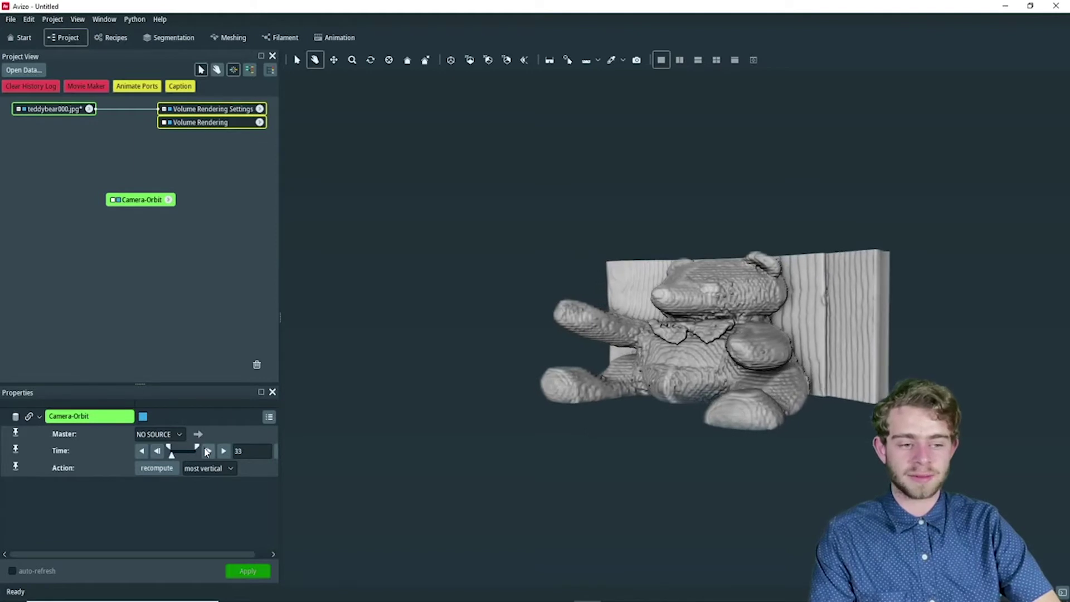
pyautogui.click(223, 452)
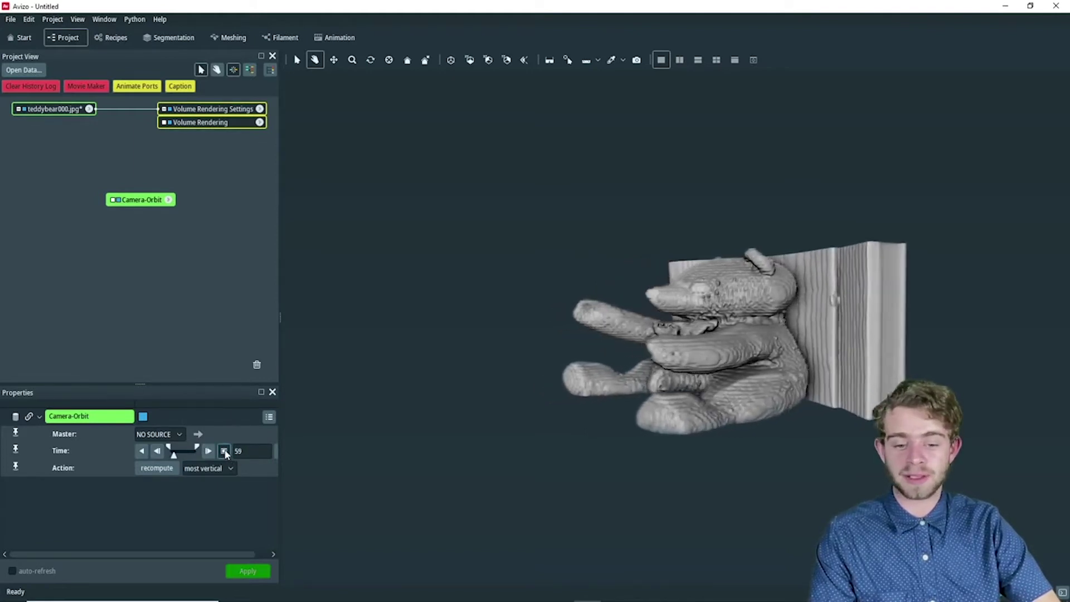
pyautogui.click(224, 451)
pyautogui.click(159, 452)
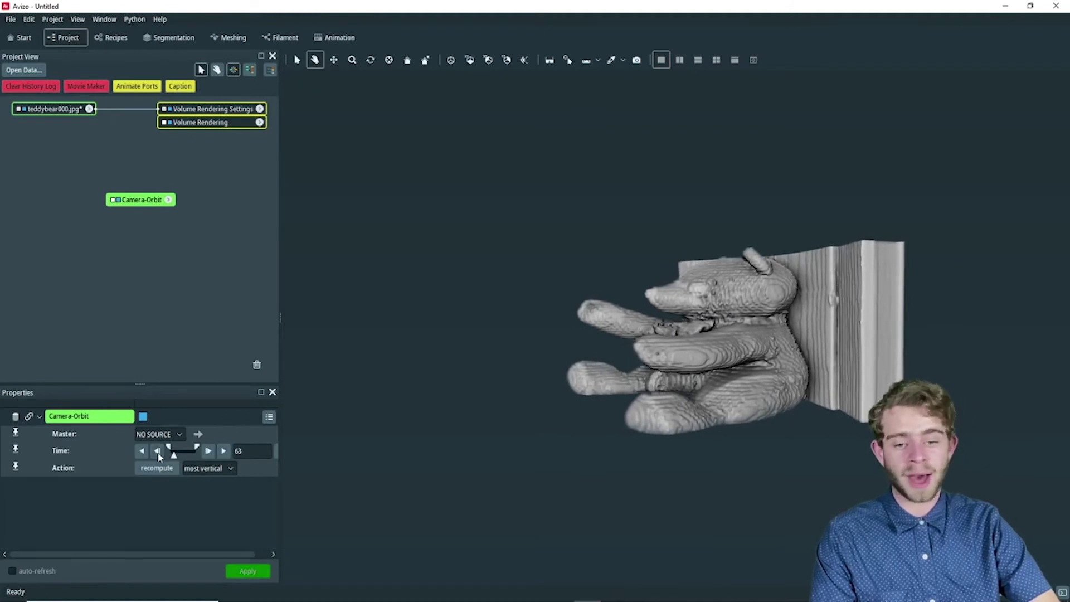
pyautogui.click(157, 452)
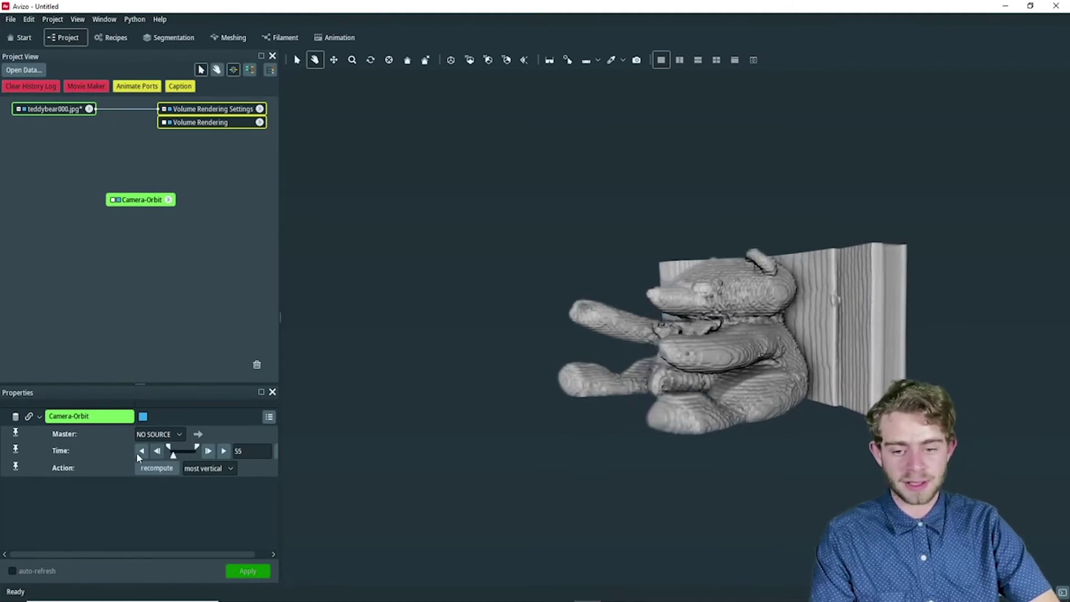
pyautogui.click(140, 451)
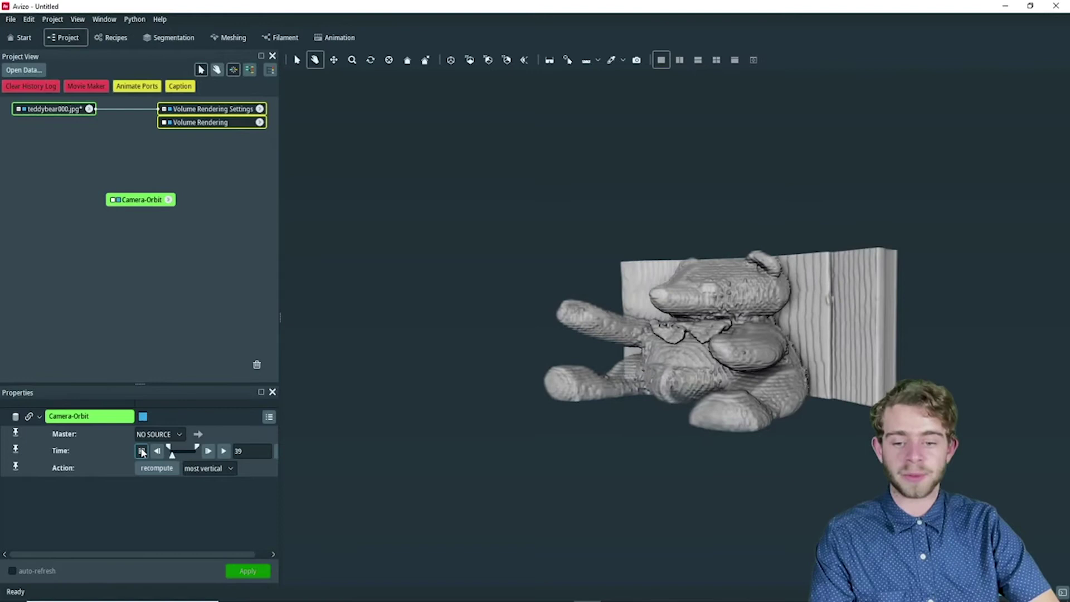
pyautogui.click(141, 452)
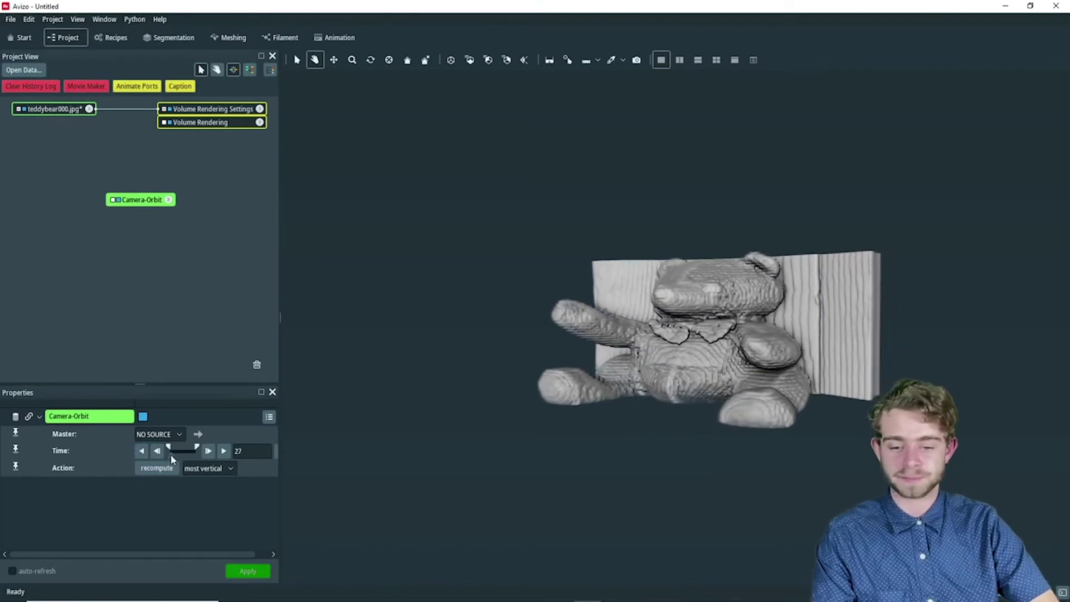
pyautogui.moveTo(171, 453); pyautogui.dragTo(168, 454)
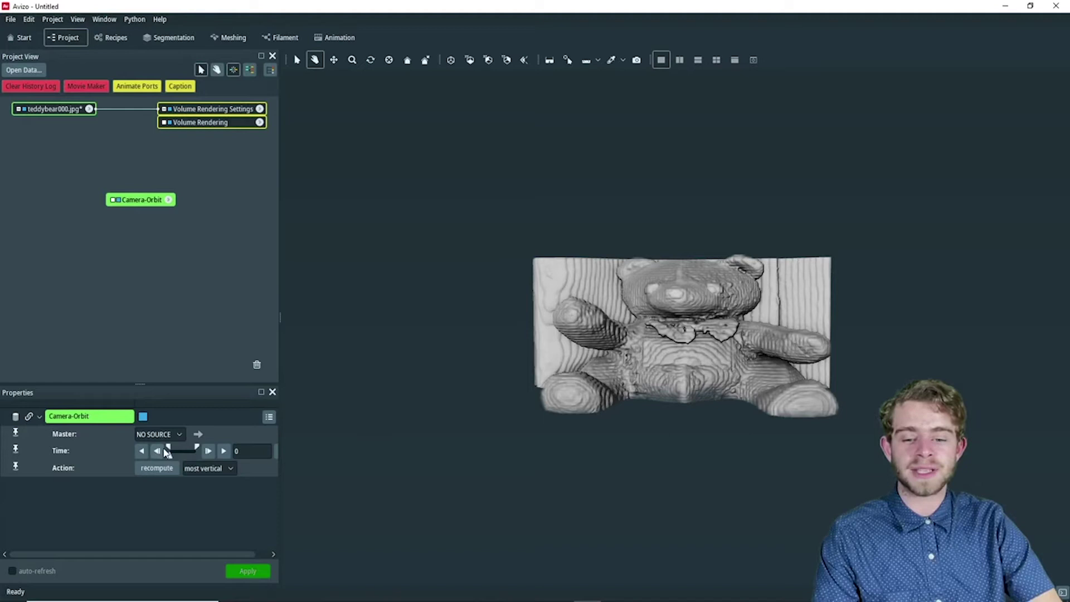
pyautogui.moveTo(536, 285); pyautogui.dragTo(506, 312)
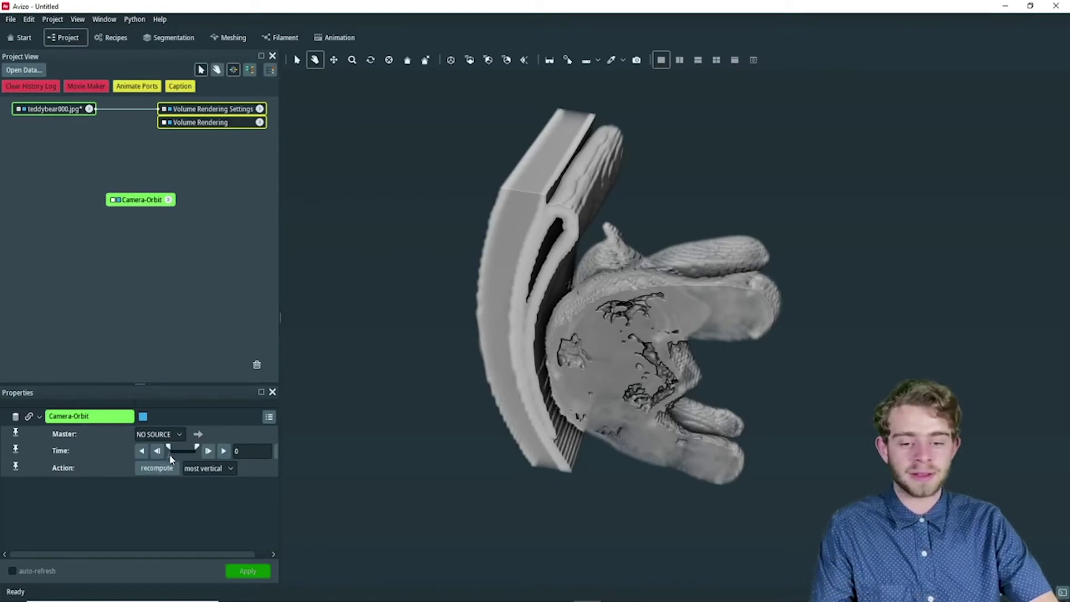
pyautogui.click(224, 451)
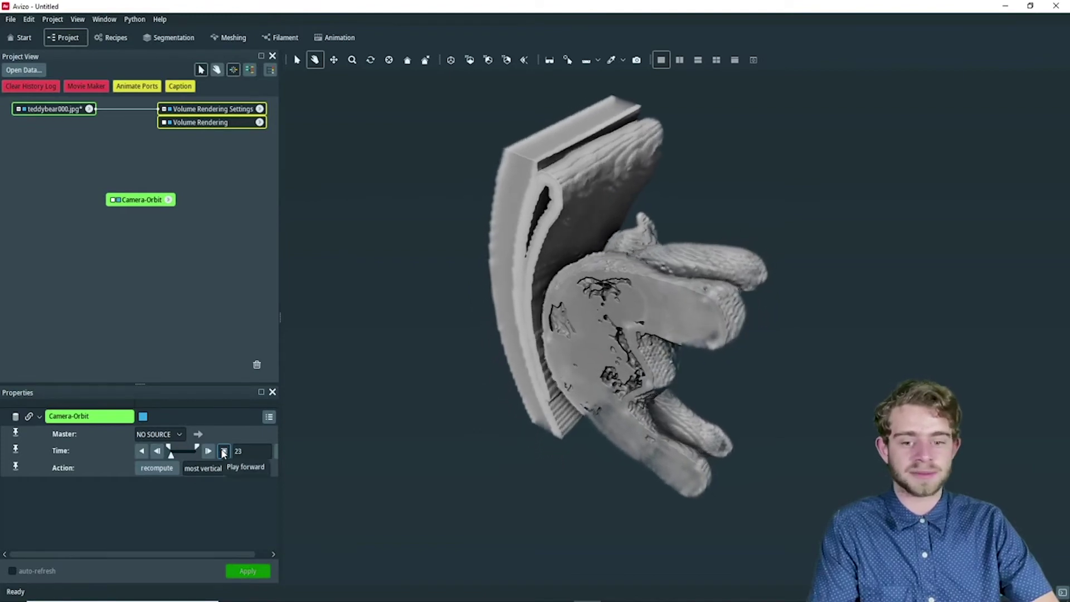
pyautogui.click(224, 451)
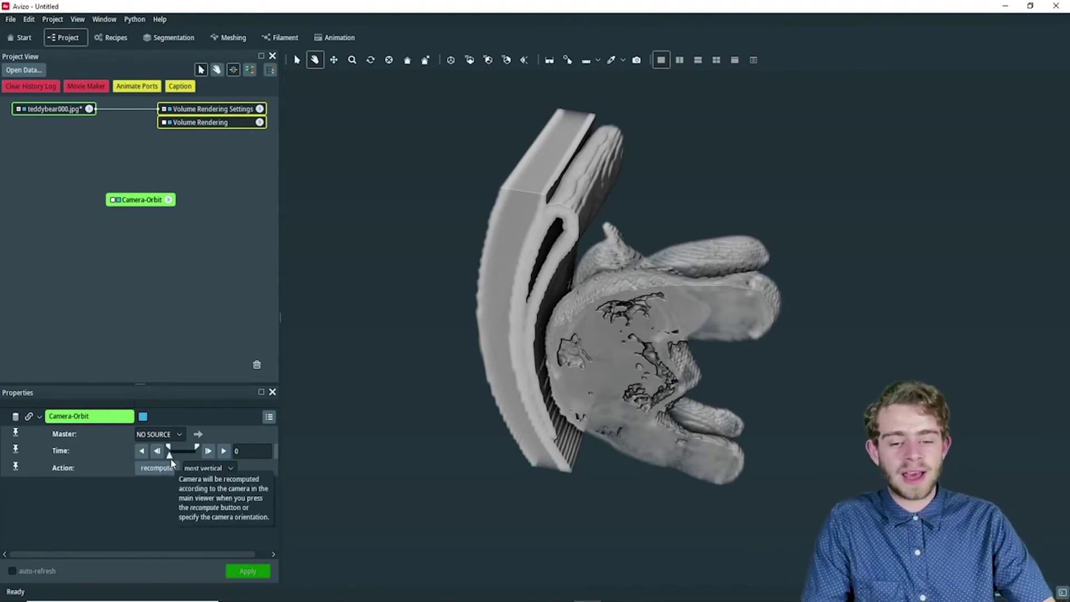
pyautogui.moveTo(604, 160); pyautogui.dragTo(459, 375)
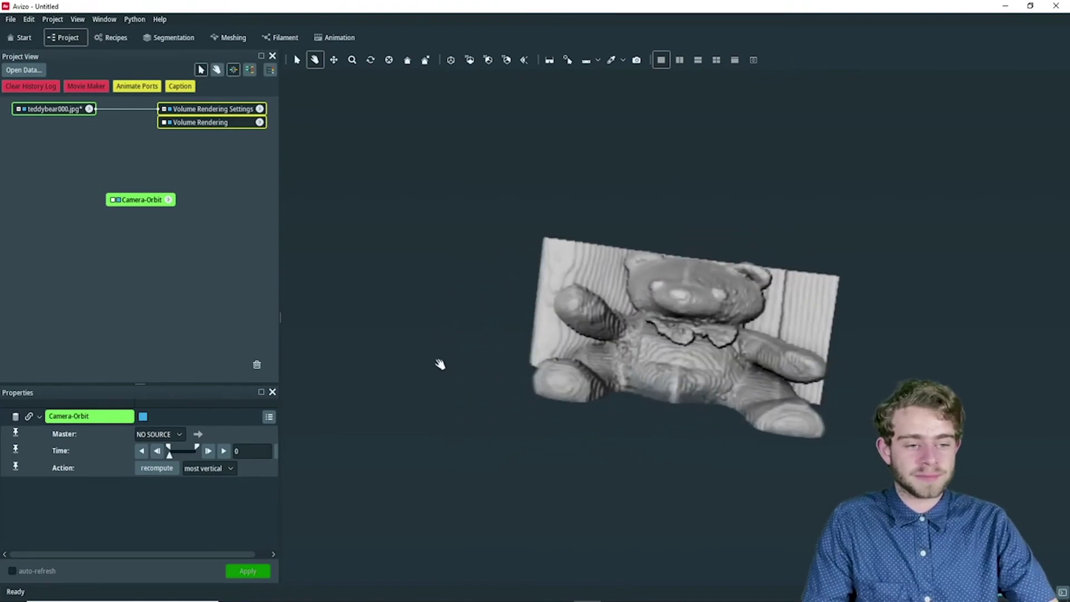
# - Set the Camera-Orbit Action to x-axis and play a preview of the orbit
pyautogui.click(213, 471)
pyautogui.click(204, 497)
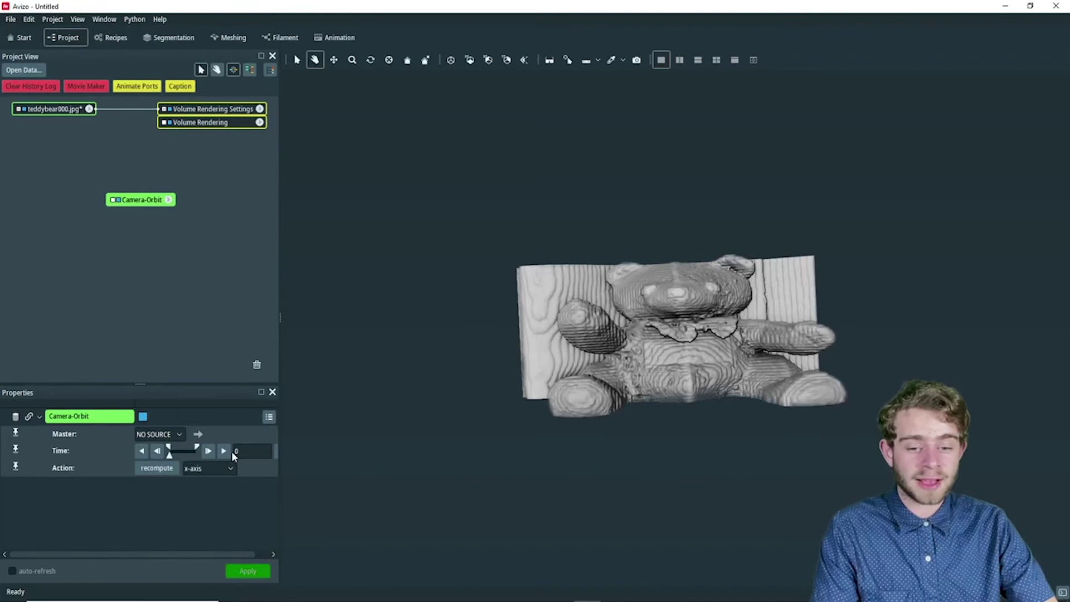
pyautogui.click(223, 450)
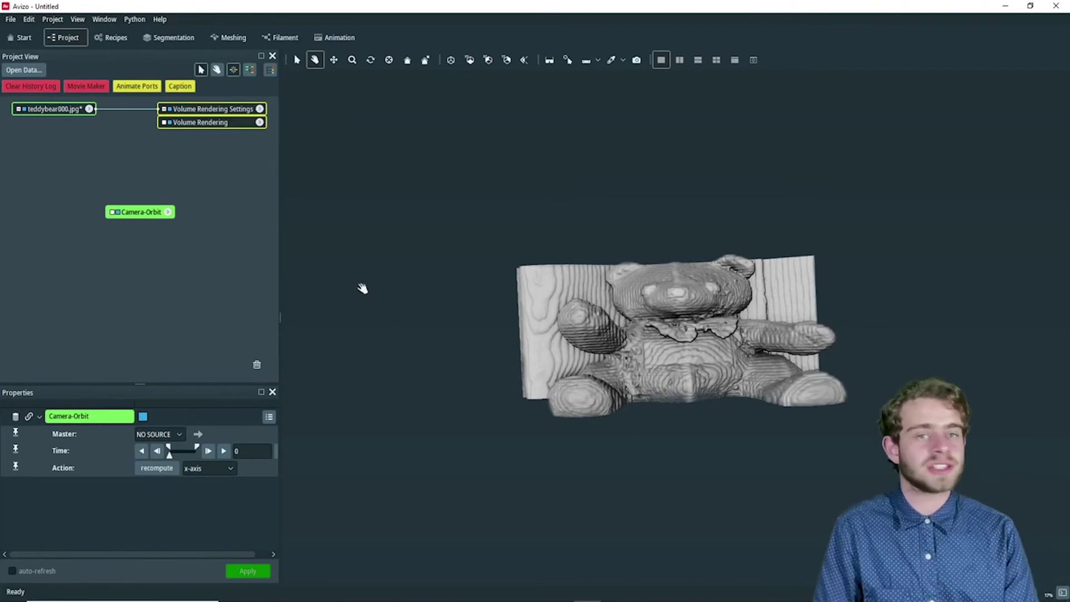
# - In the Animation Director, rename the animation CameraOrbit and add a Camera-Orbit 'Time: value' track
pyautogui.click(334, 37)
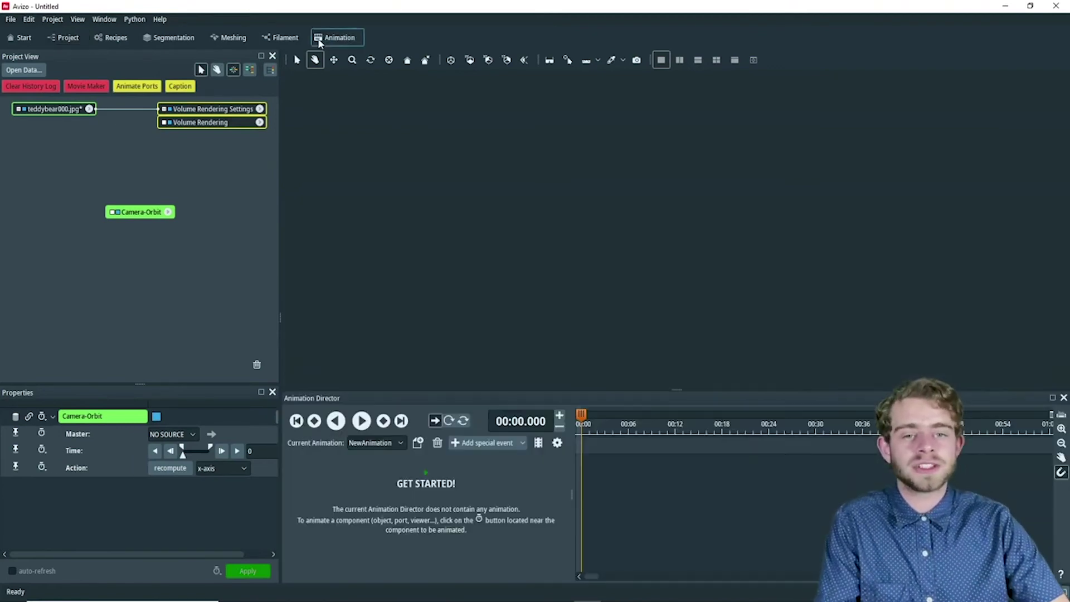
pyautogui.click(418, 443)
pyautogui.write('Came')
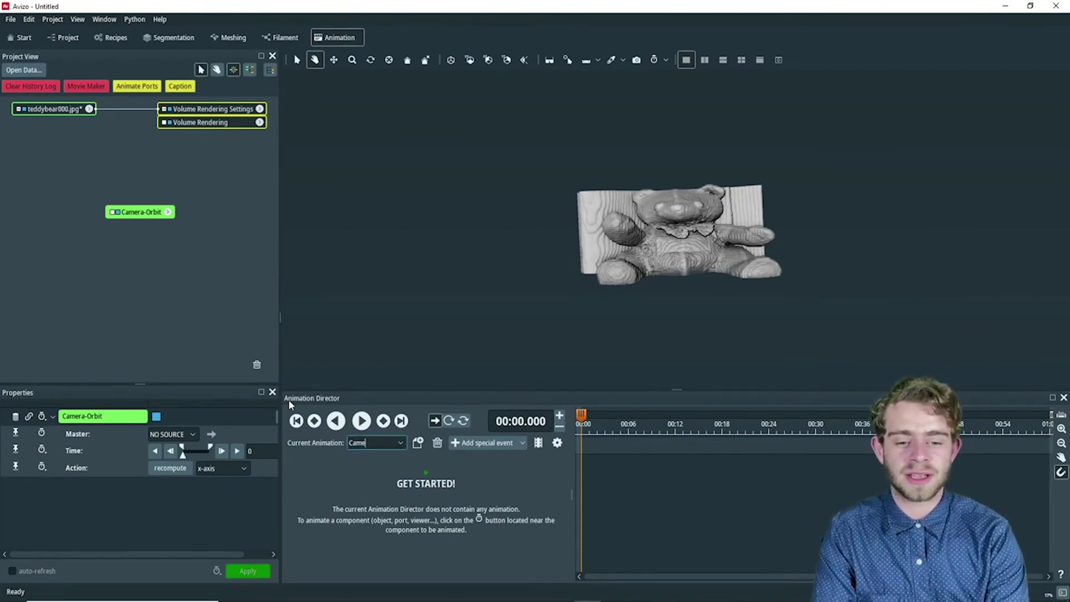
pyautogui.write('ra0rbit')
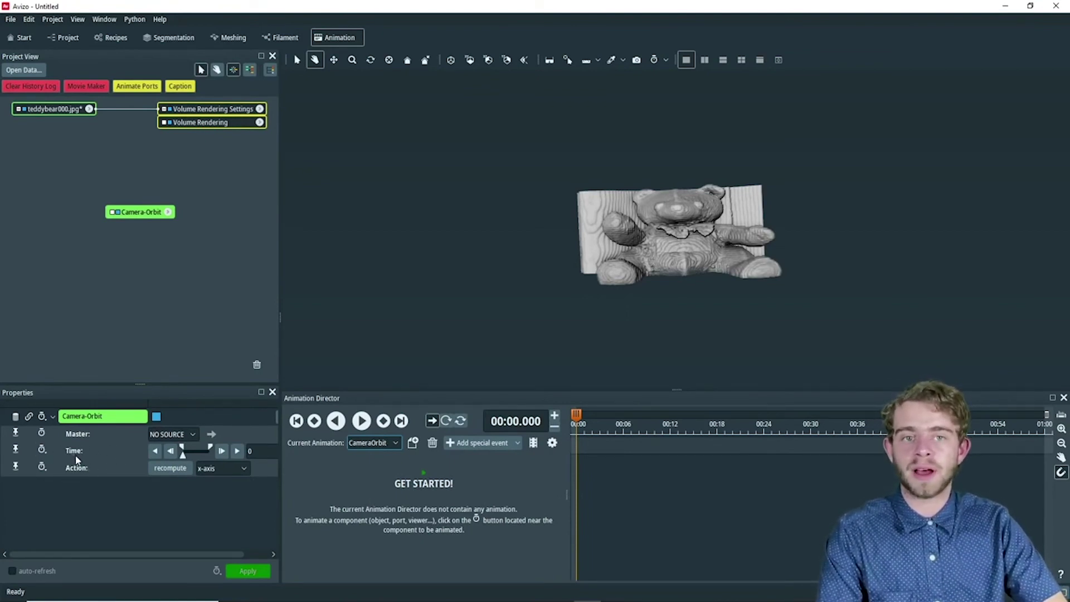
pyautogui.click(43, 449)
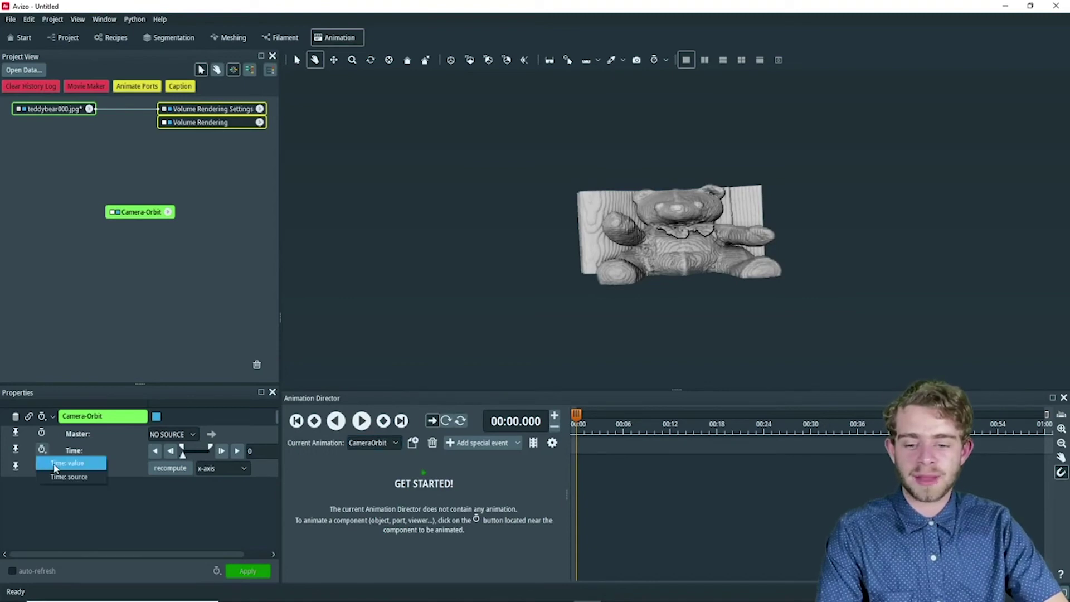
pyautogui.click(56, 467)
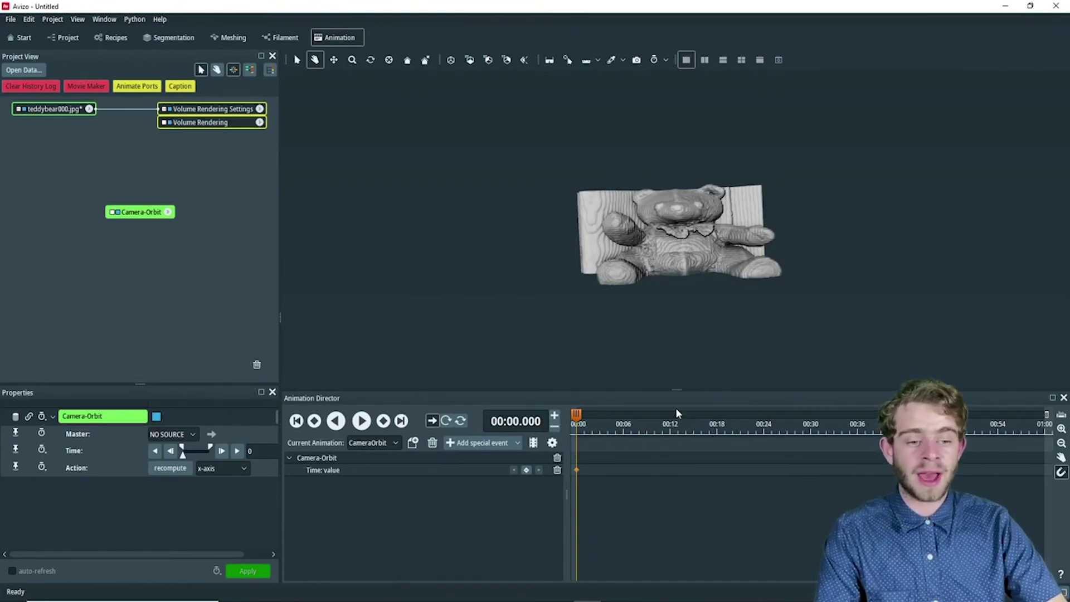
# - Add a keyframe at 00:05 with orbit time 360 and check its time and value
pyautogui.click(577, 416)
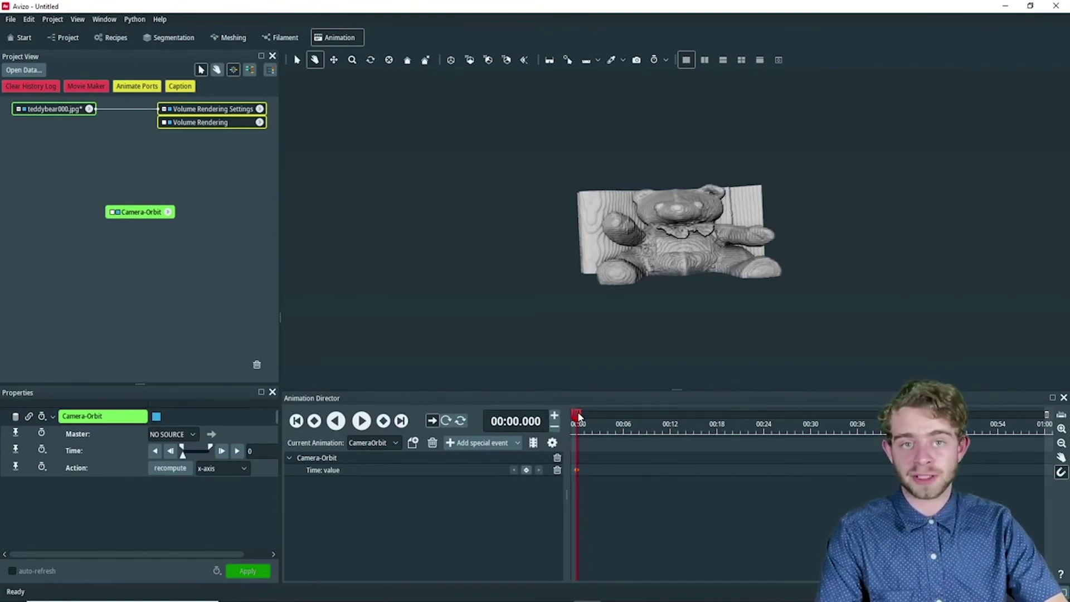
pyautogui.moveTo(578, 416)
pyautogui.mouseDown()
pyautogui.moveTo(638, 416)
pyautogui.moveTo(618, 412)
pyautogui.mouseUp()
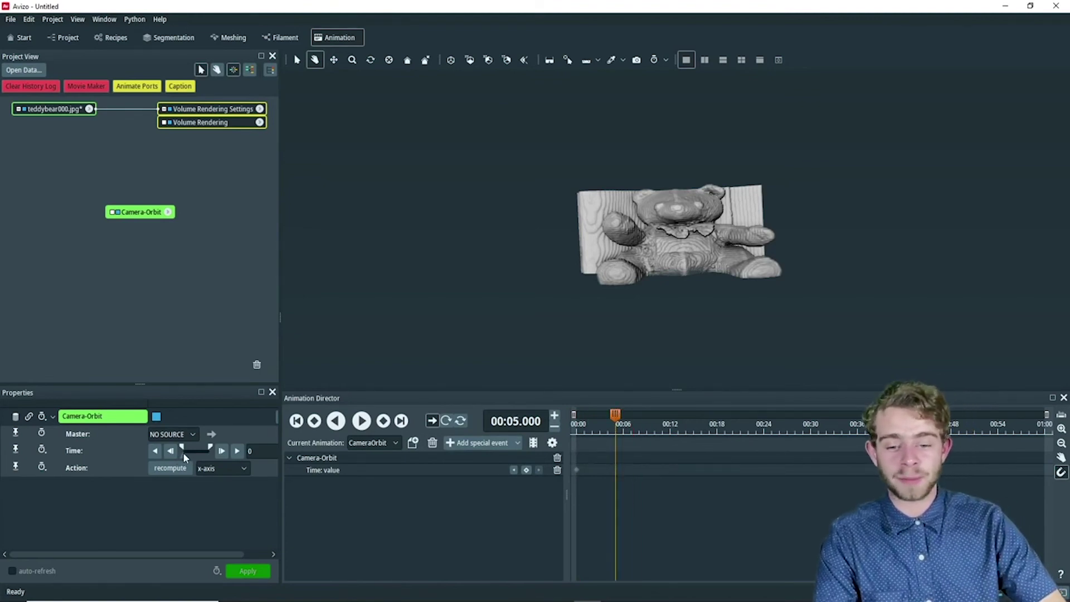
pyautogui.moveTo(183, 453); pyautogui.dragTo(232, 449)
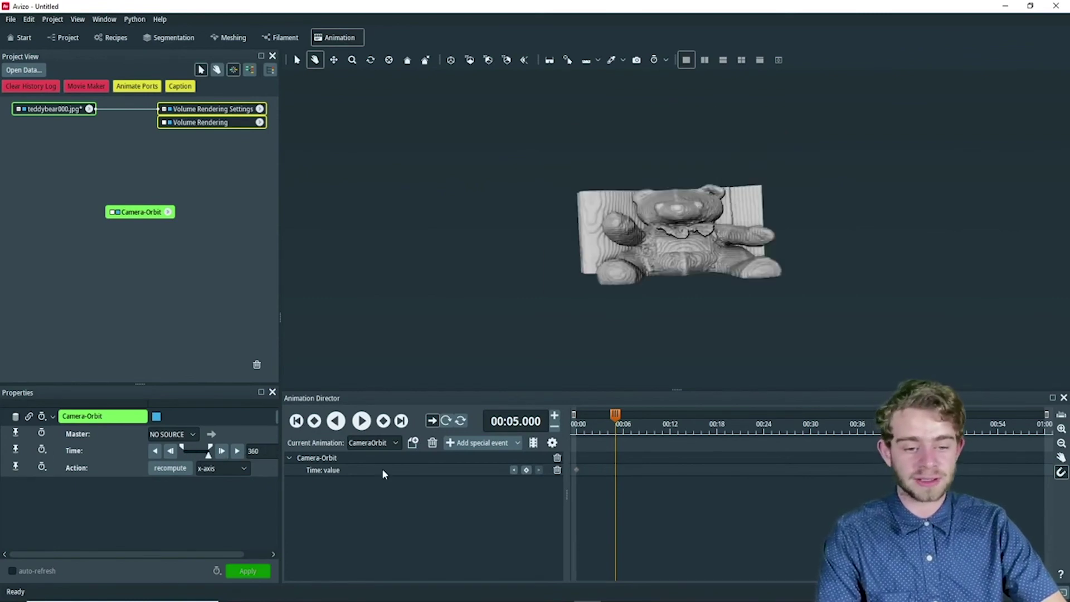
pyautogui.click(526, 471)
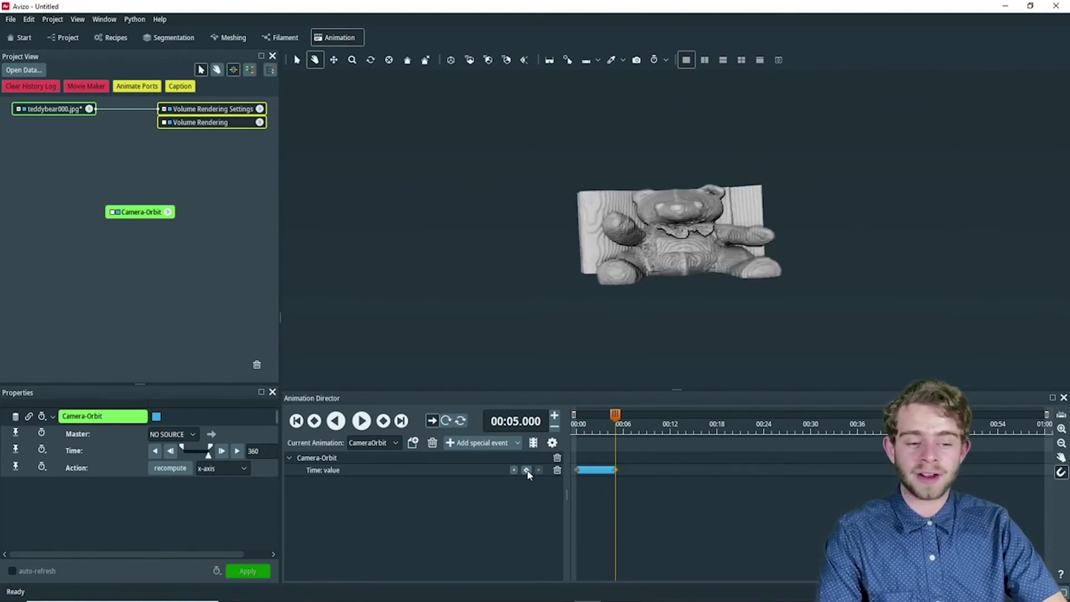
pyautogui.click(615, 470)
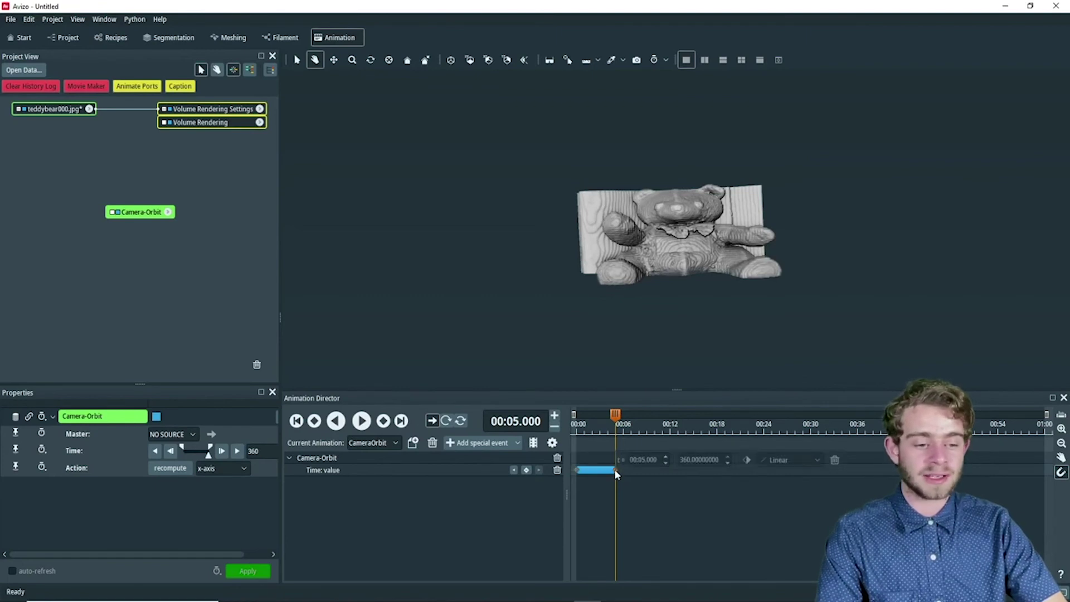
pyautogui.click(575, 472)
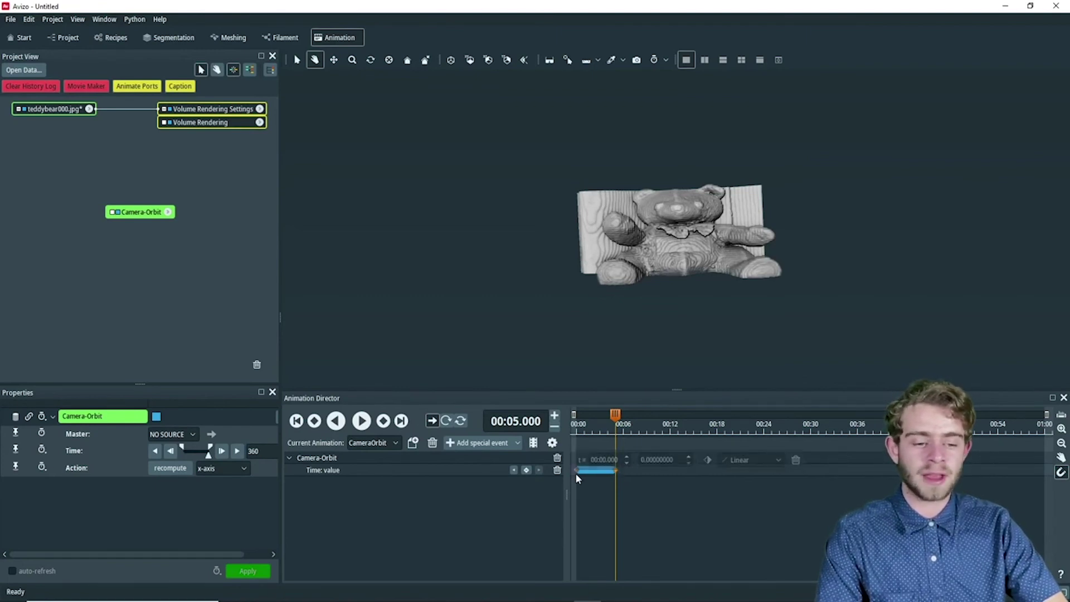
# - Play the CameraOrbit animation from the start and pause it around 3.04 s
pyautogui.click(297, 420)
pyautogui.click(361, 421)
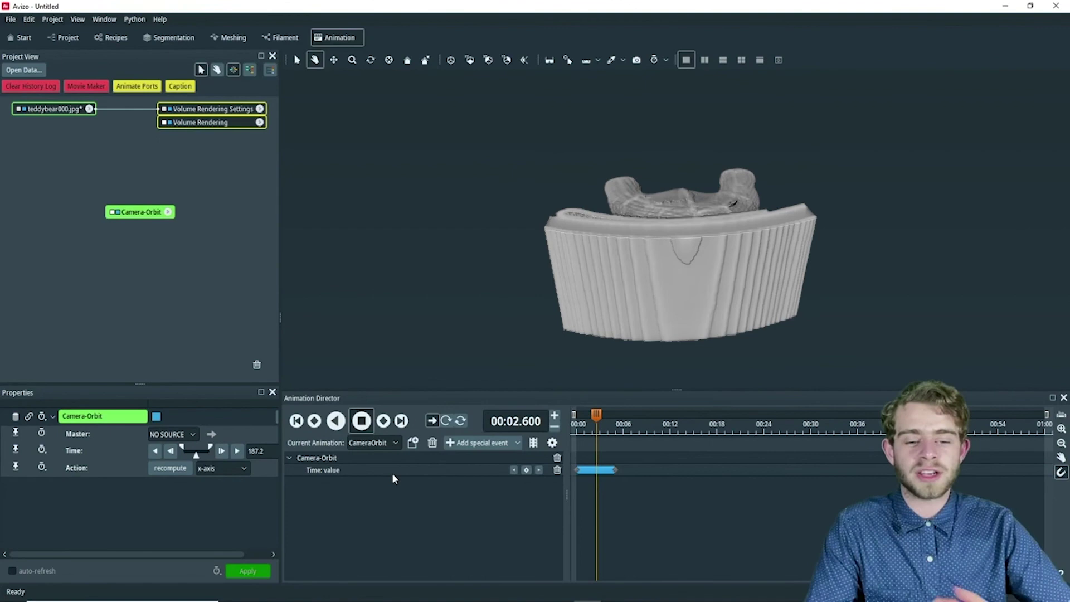
pyautogui.press('space')
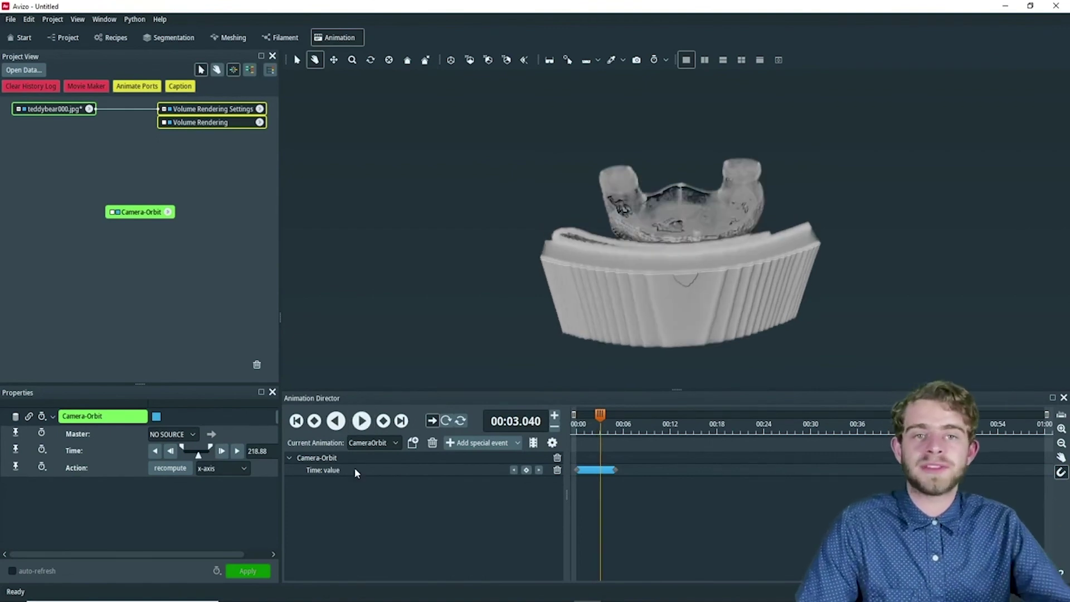